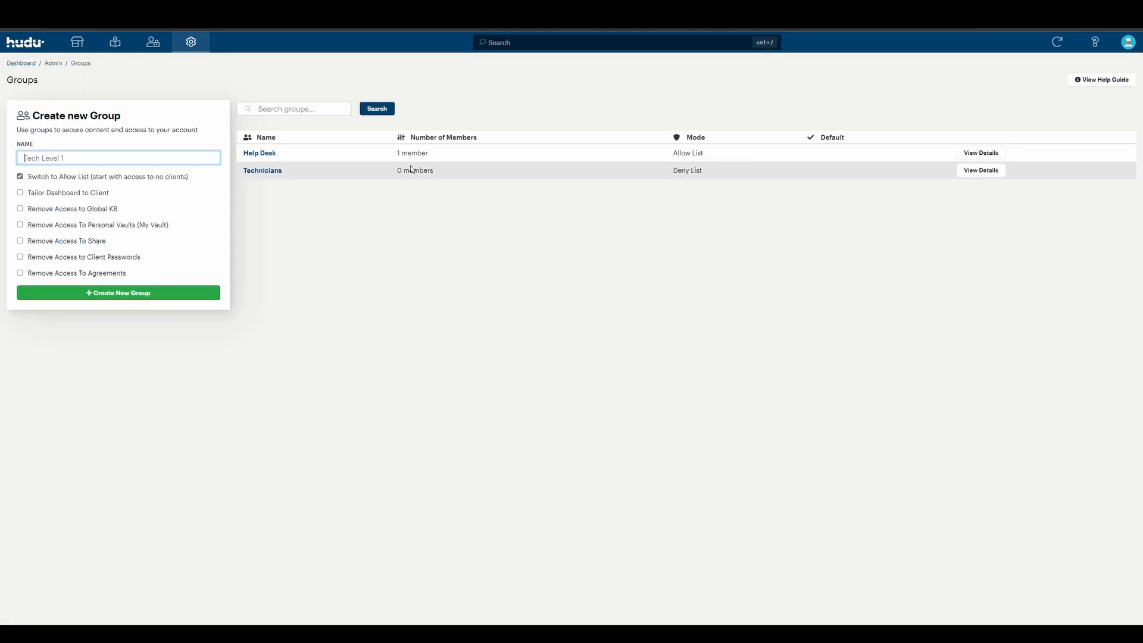
Create and open an allow-list group named Testco Client with the dashboard tailored to client and access to Global KB and agreements removed.
type("Testco Clien")
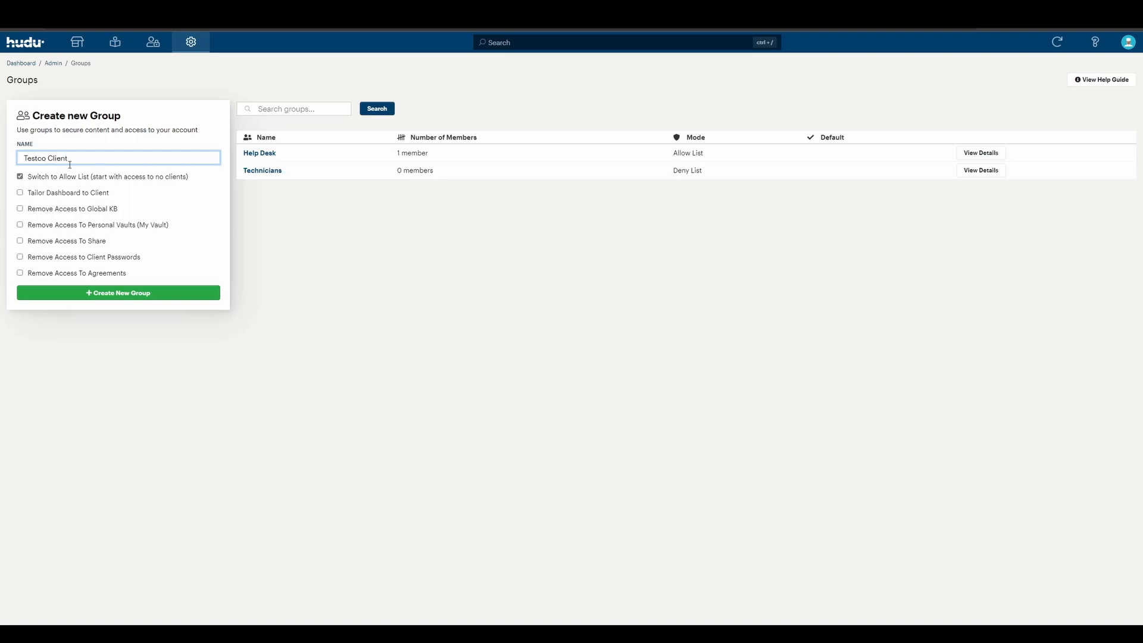
type("t")
left_click(326, 235)
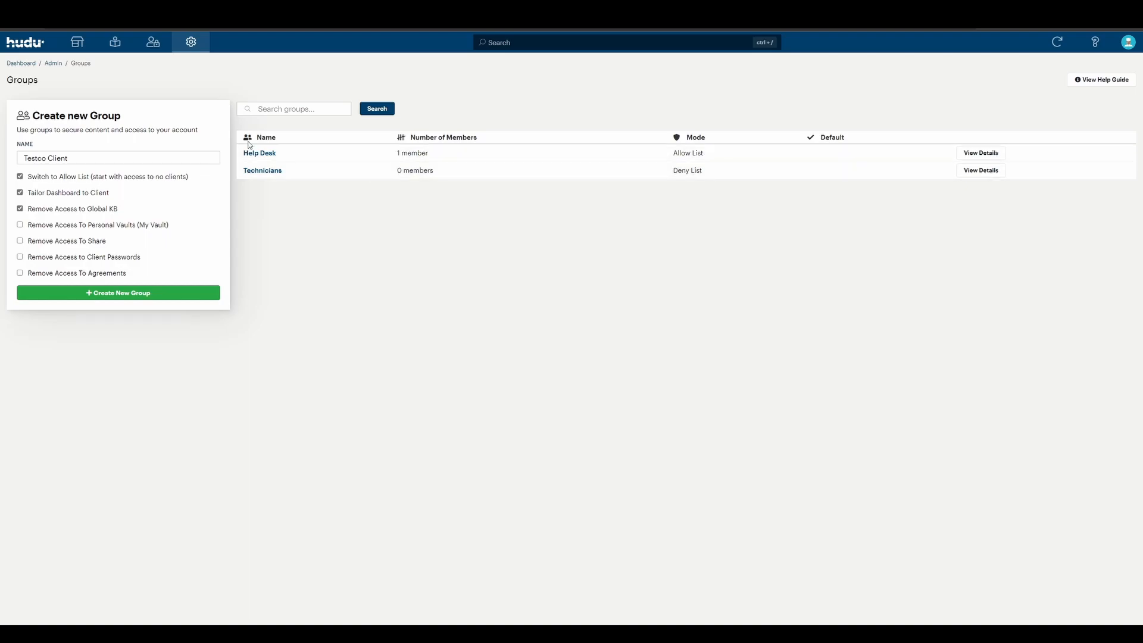
left_click(19, 273)
left_click(108, 294)
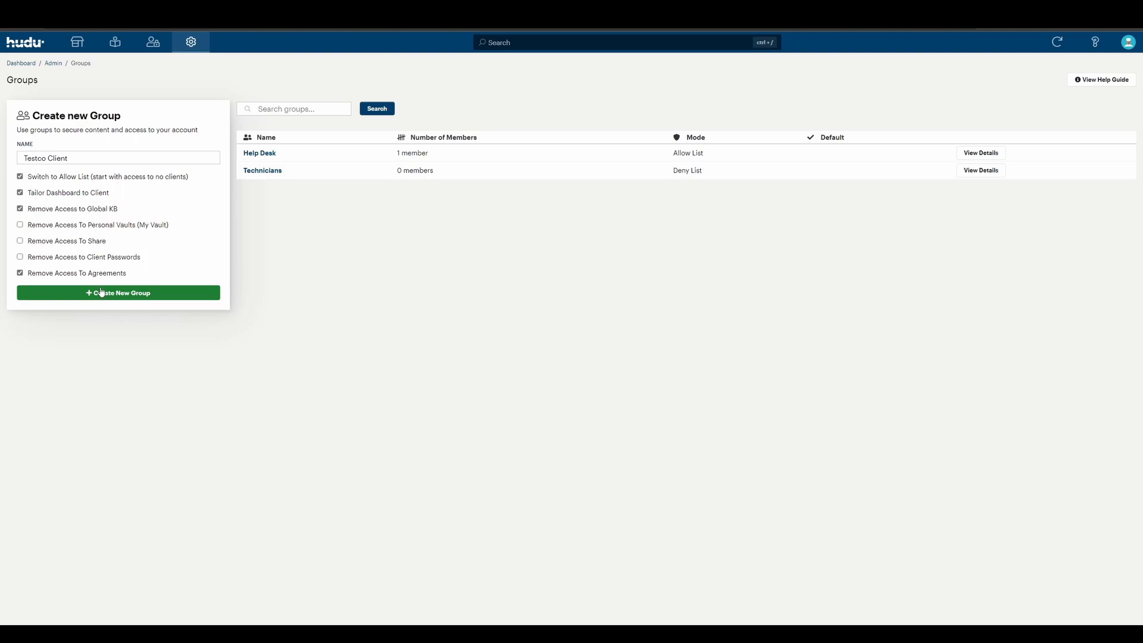
left_click(265, 188)
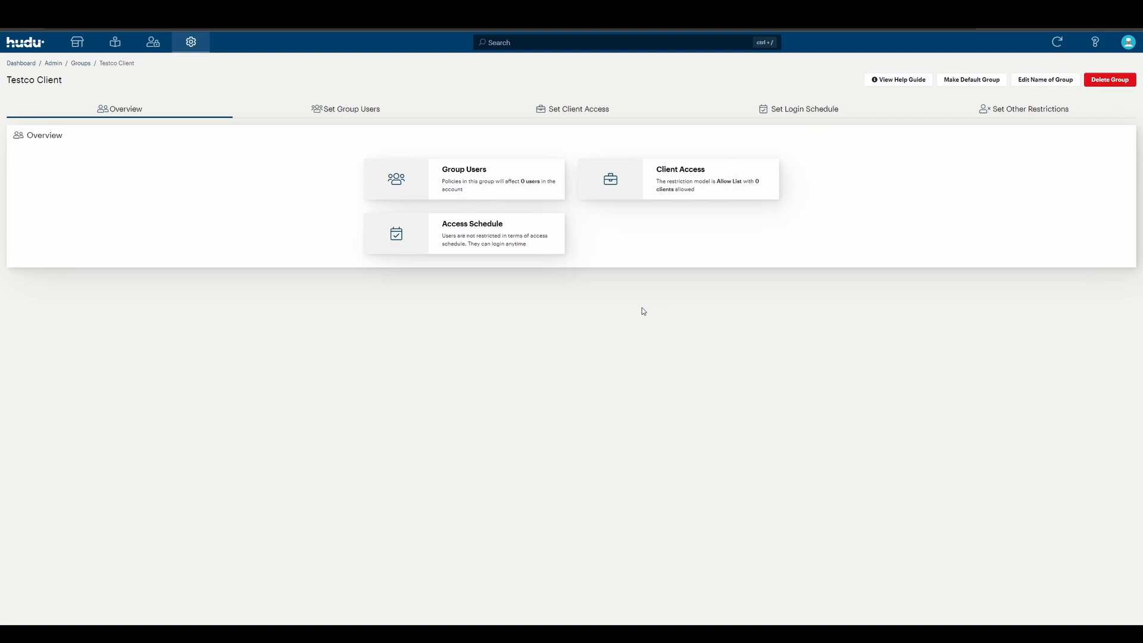
Fill the group's user selection with two comma-separated e-mail addresses without adding them as members.
left_click(371, 110)
left_click(136, 189)
key("ctrl+v")
left_click(250, 310)
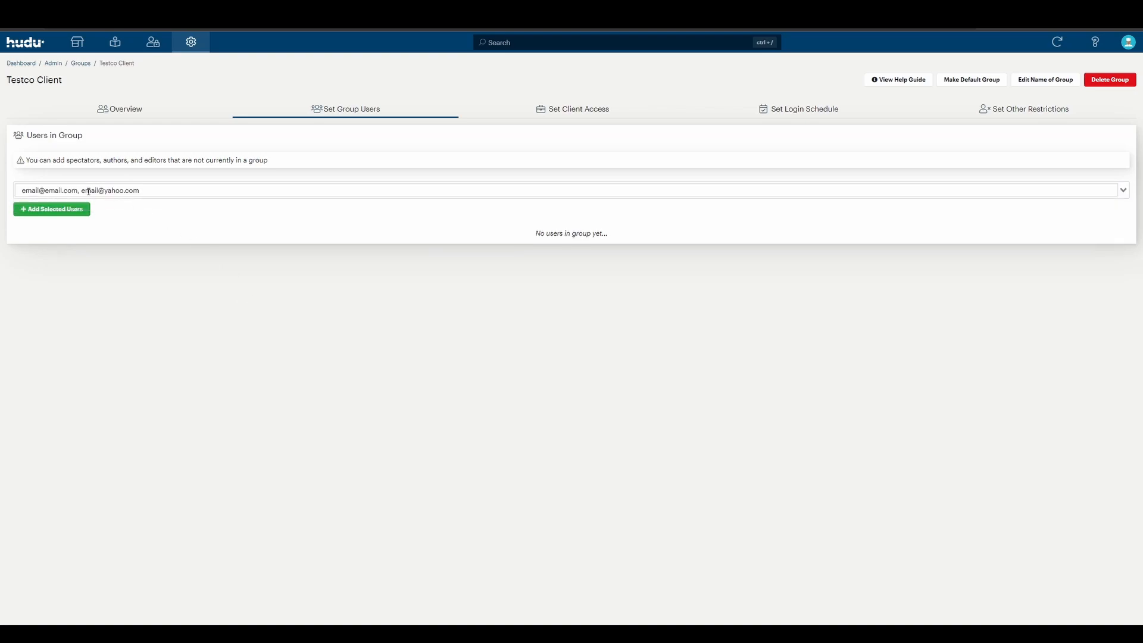
left_click_drag(77, 193, 80, 191)
left_click(82, 189)
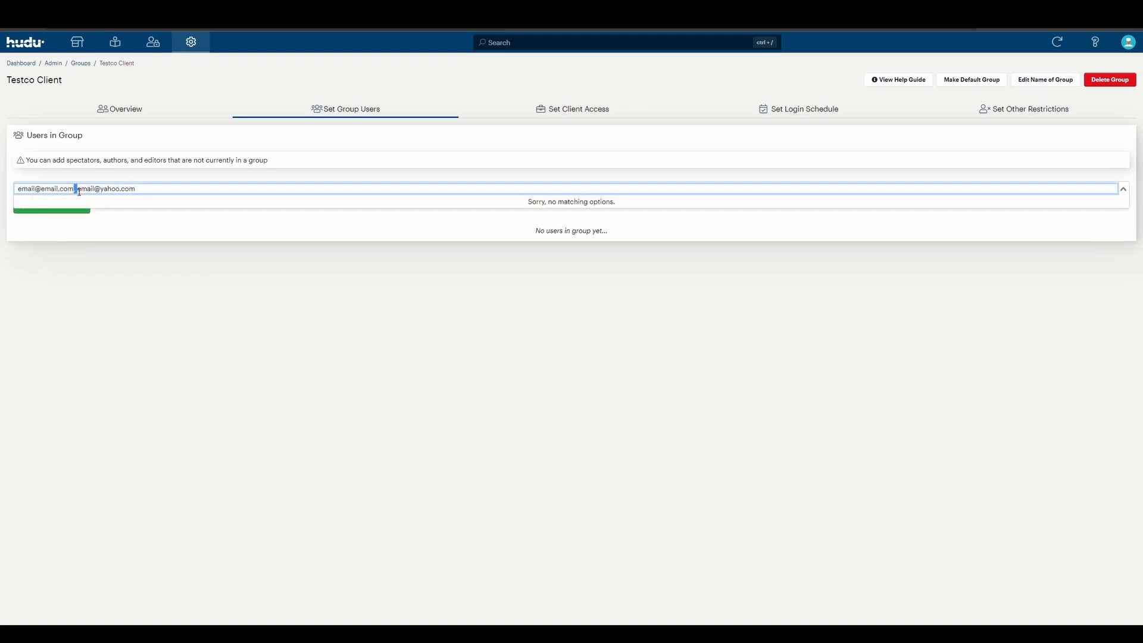
left_click(320, 298)
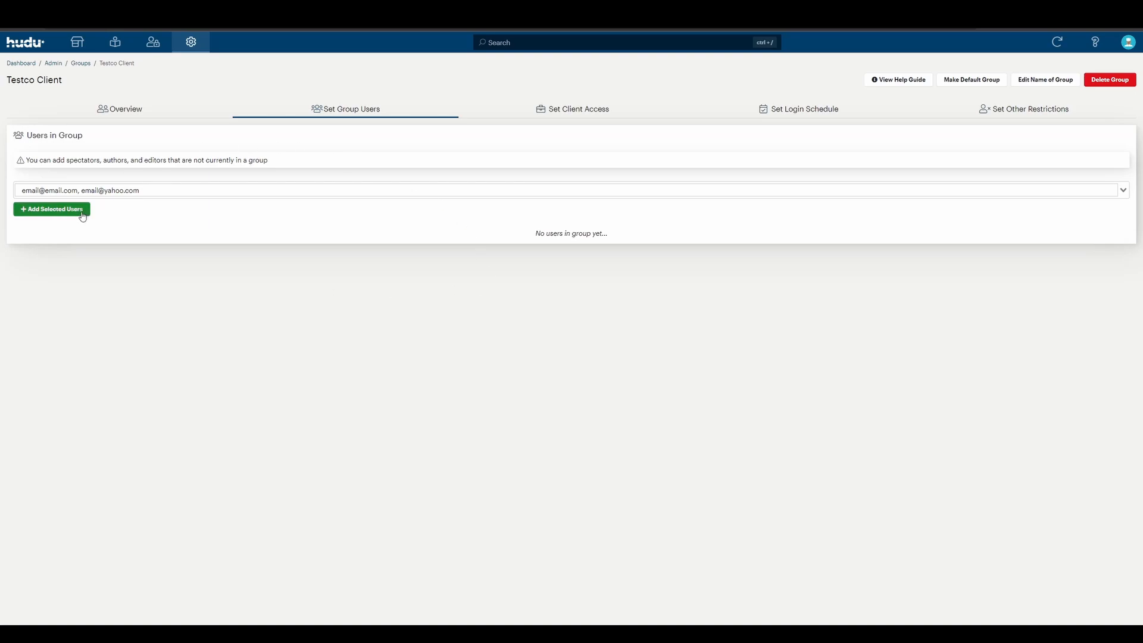
Add the TestCo company to the clients that the Testco Client group can access.
left_click(579, 112)
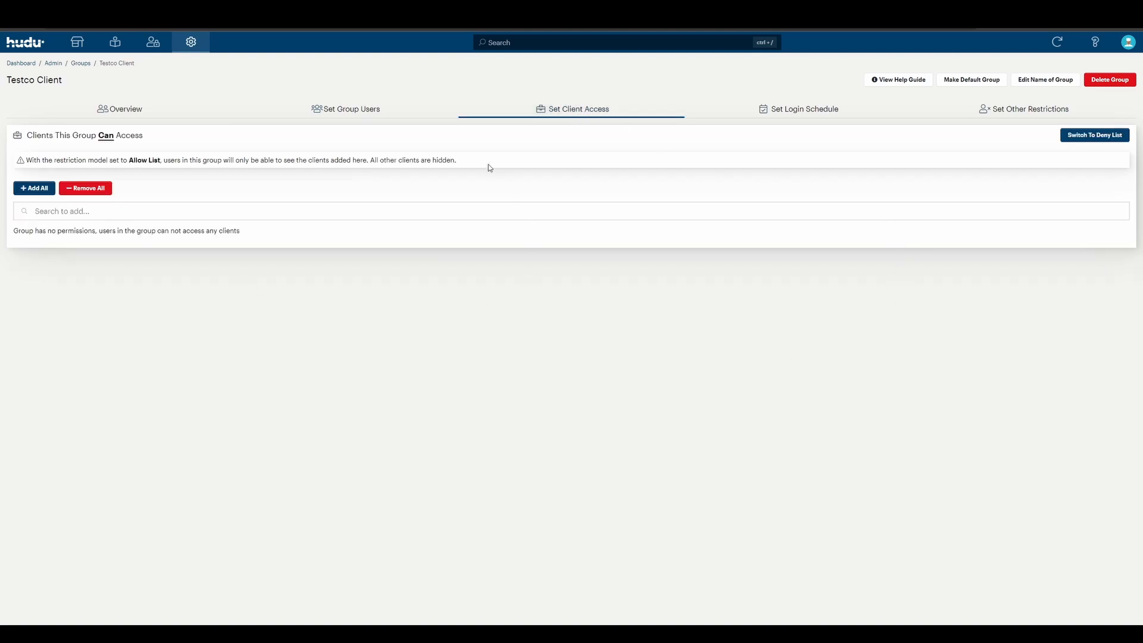
left_click(97, 208)
type("testc")
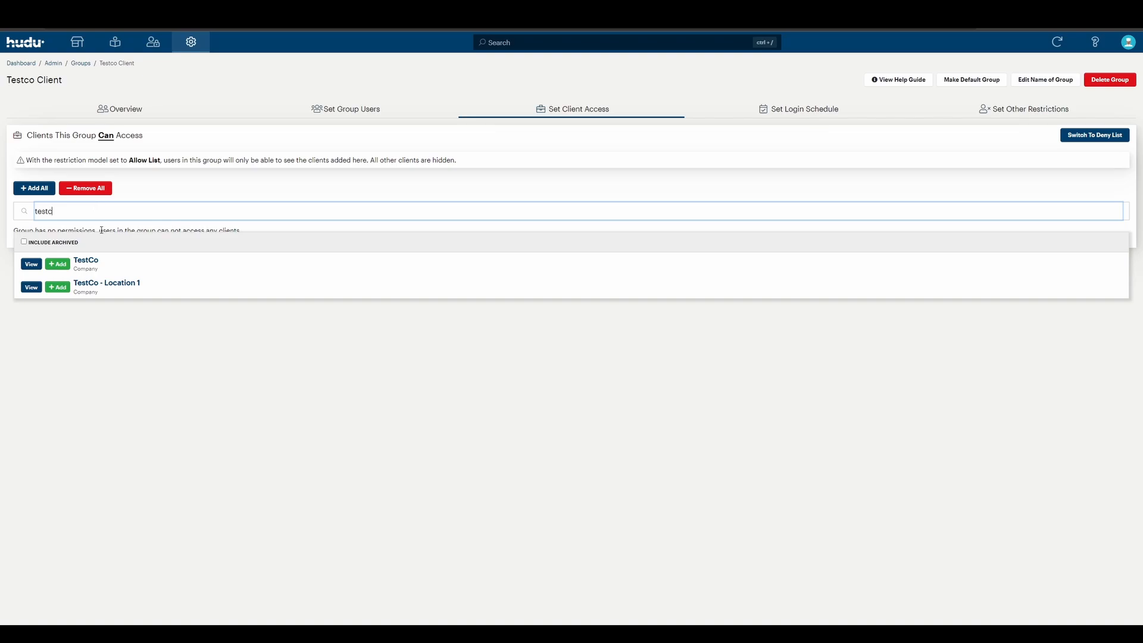
left_click(58, 263)
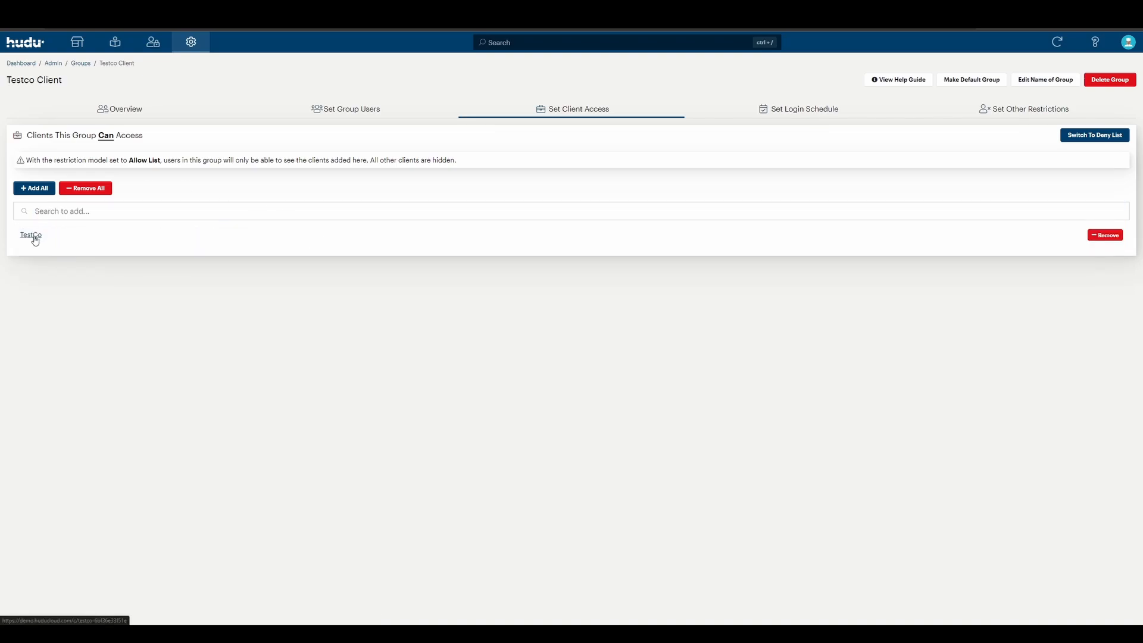
Switch the group's client access to a deny list and return it to an allow list.
left_click(1094, 135)
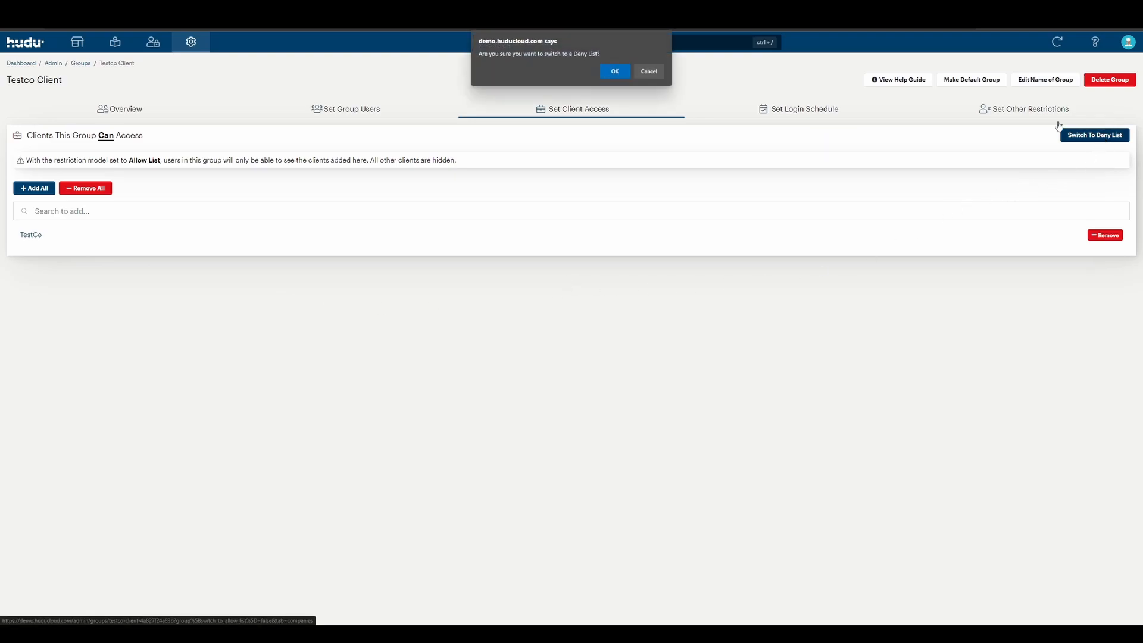
left_click(624, 74)
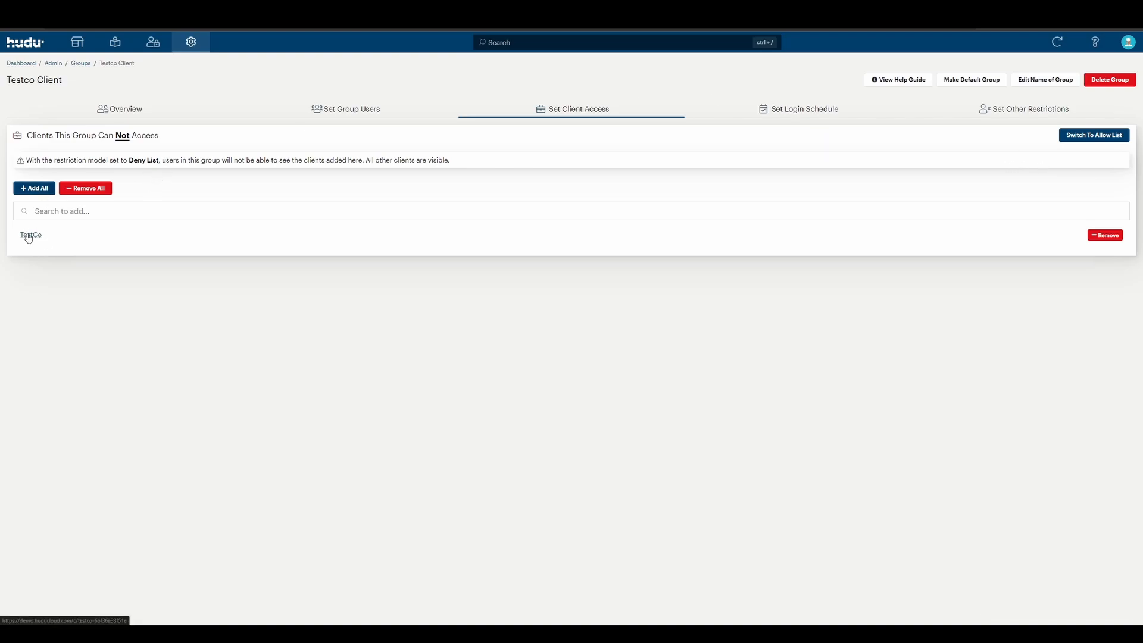
left_click(1089, 137)
left_click(614, 71)
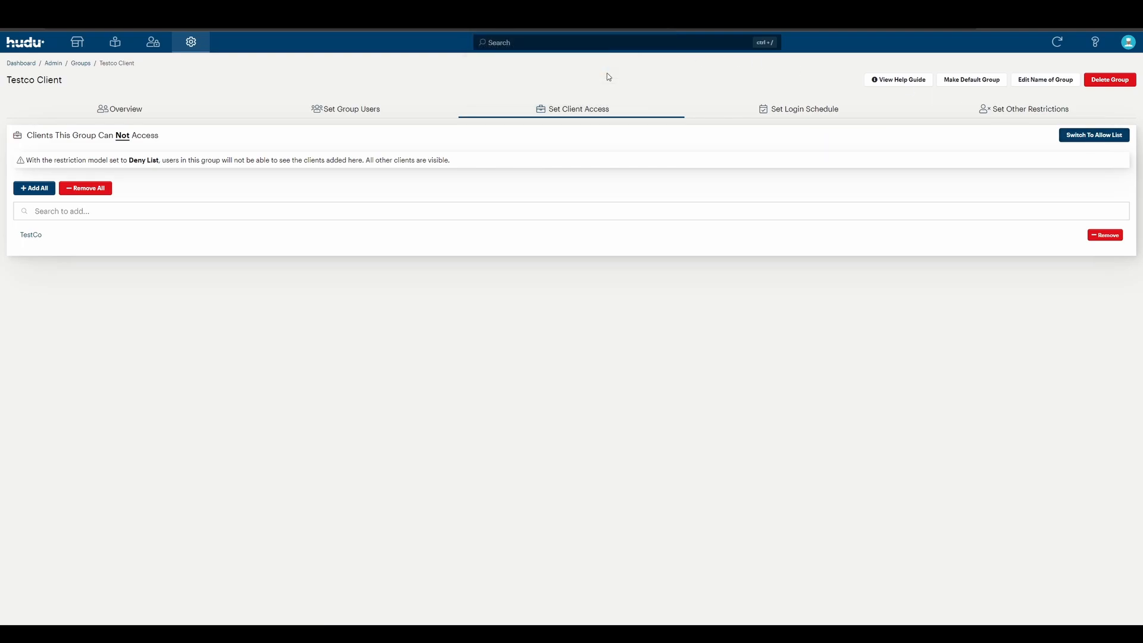
Set the group's login schedule to start at 09:00 AM and end at 05:00 PM, keeping the UTC time zone.
left_click(808, 117)
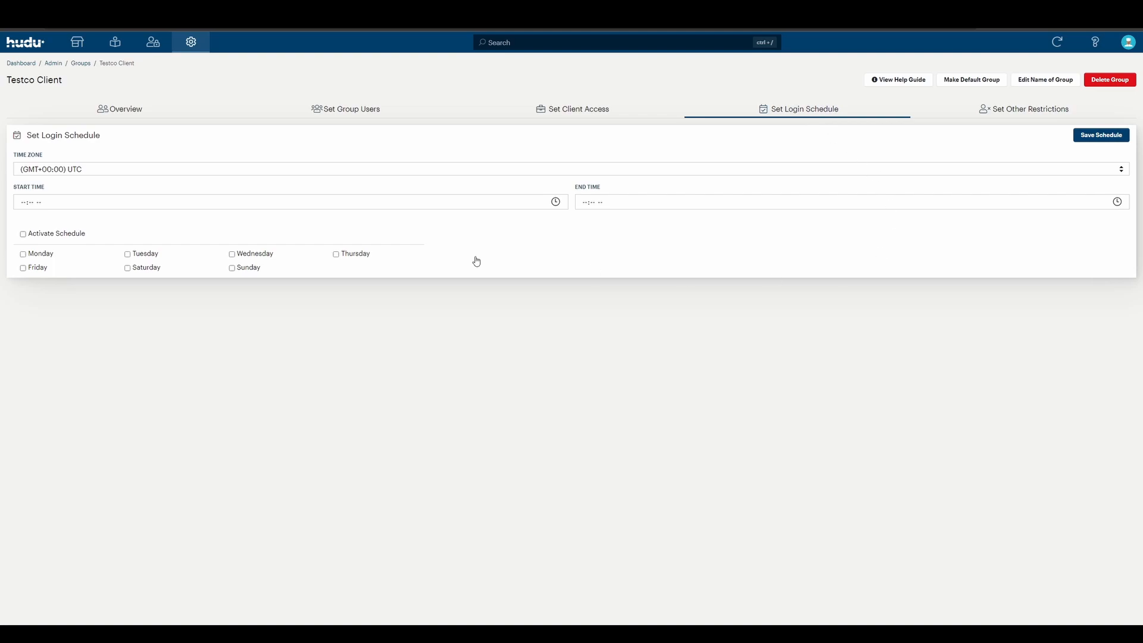
left_click(81, 169)
scroll(107, 268, "down", 10)
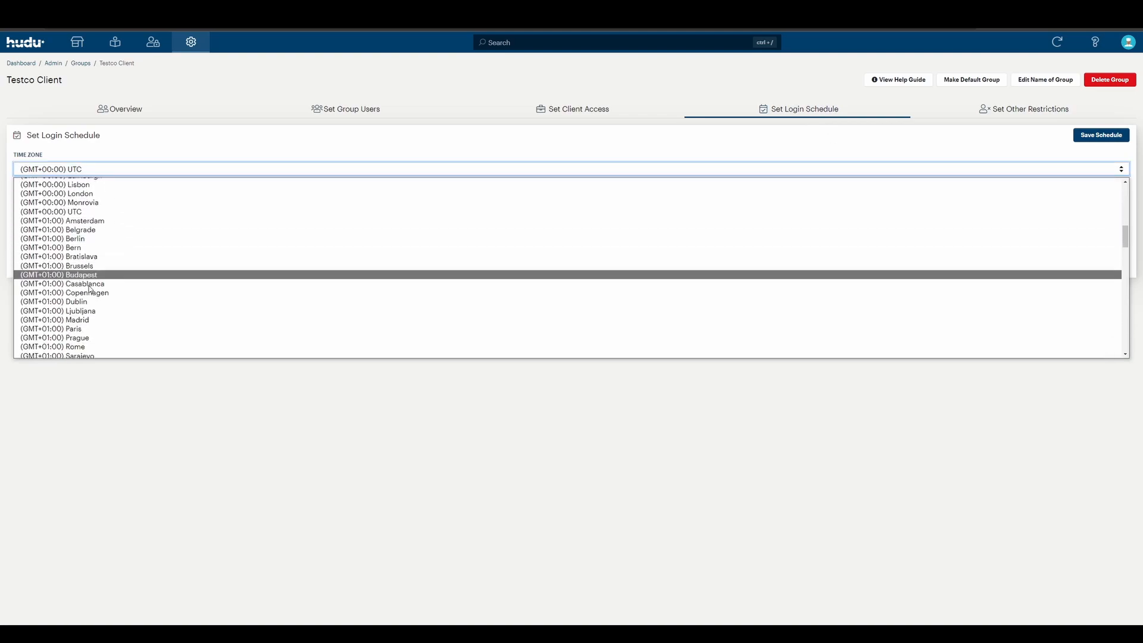
left_click(128, 380)
left_click(38, 202)
left_click(597, 208)
left_click(25, 202)
type("090")
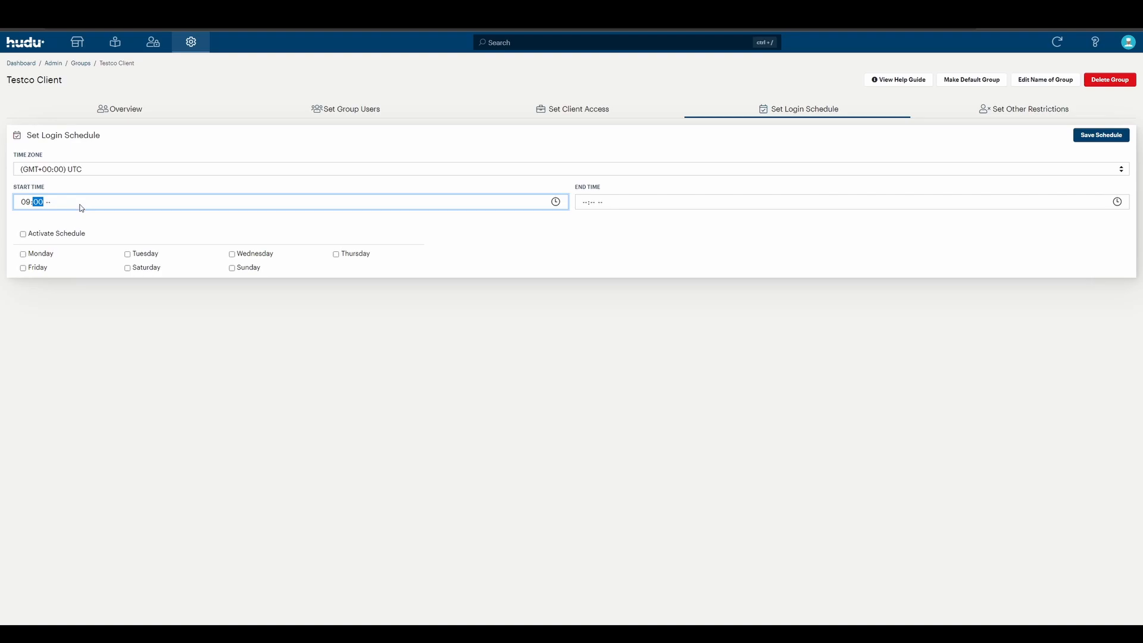
type("0a")
key("Tab")
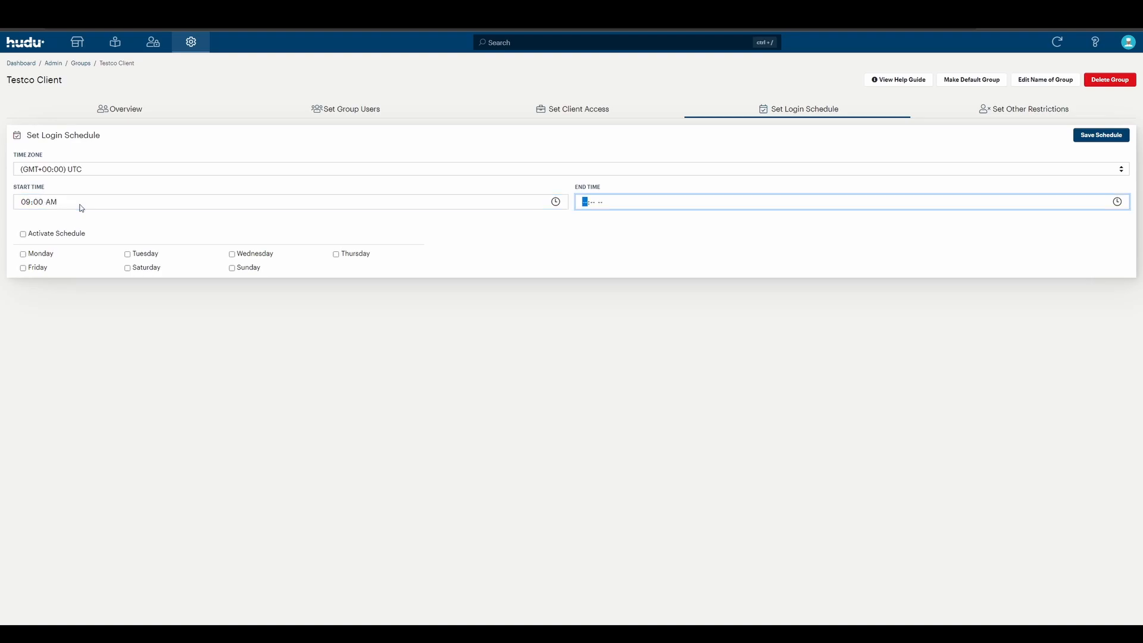
type("0500p")
left_click(222, 271)
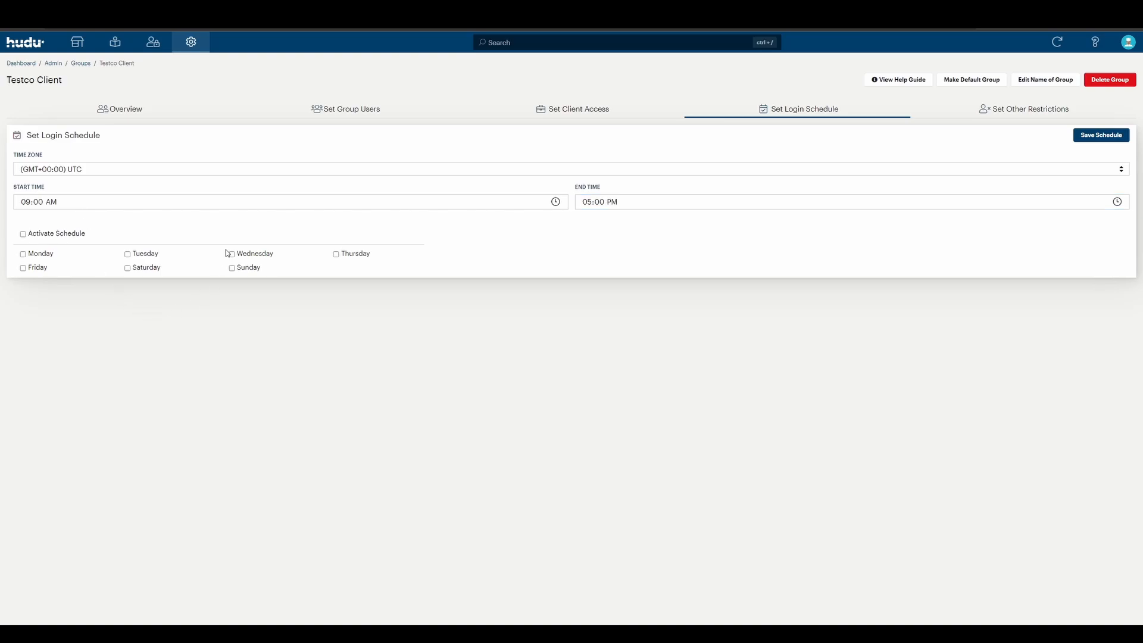
Activate the login schedule for Monday, Tuesday and Wednesday and save it.
left_click(24, 234)
left_click(127, 254)
left_click(231, 254)
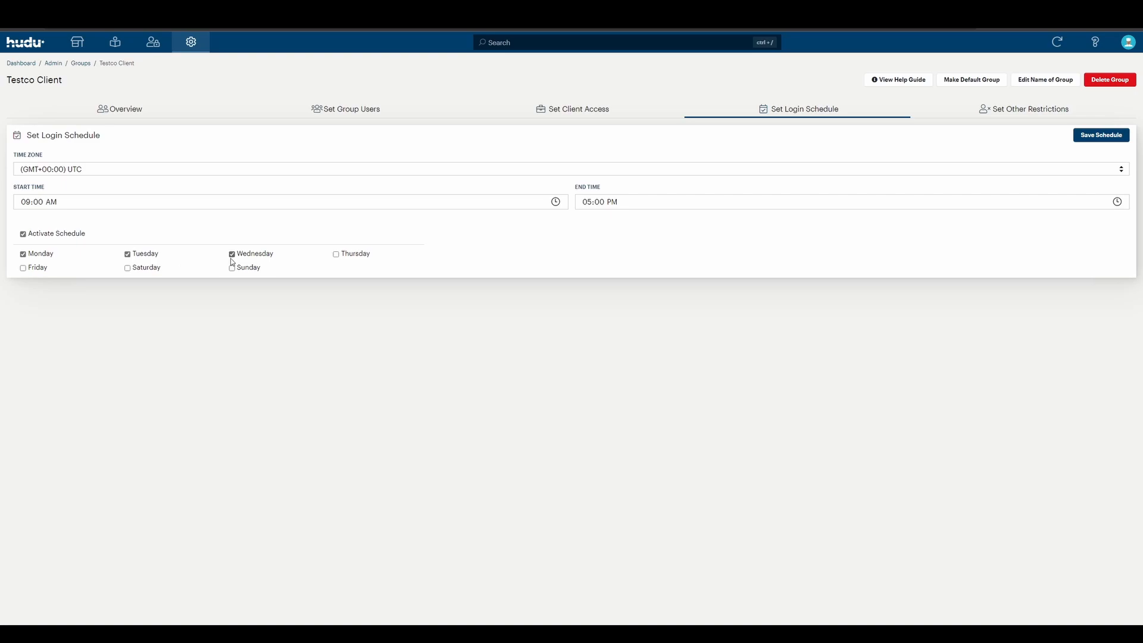
left_click(1098, 137)
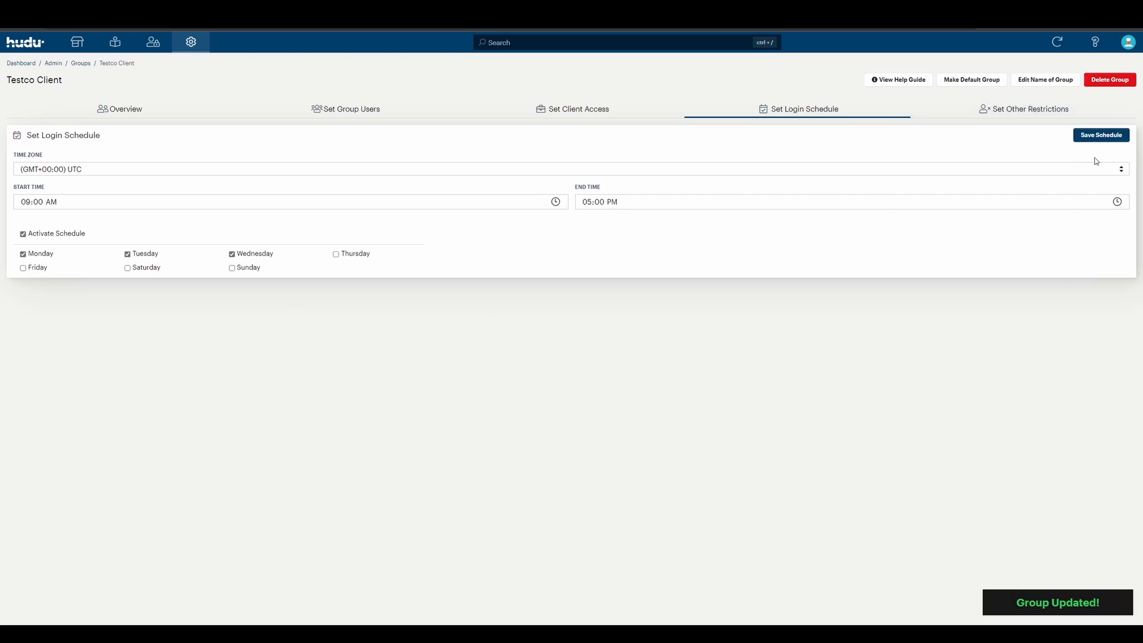
Deny the group the Applications, Email and Backup asset layouts and save the choices.
left_click(1017, 115)
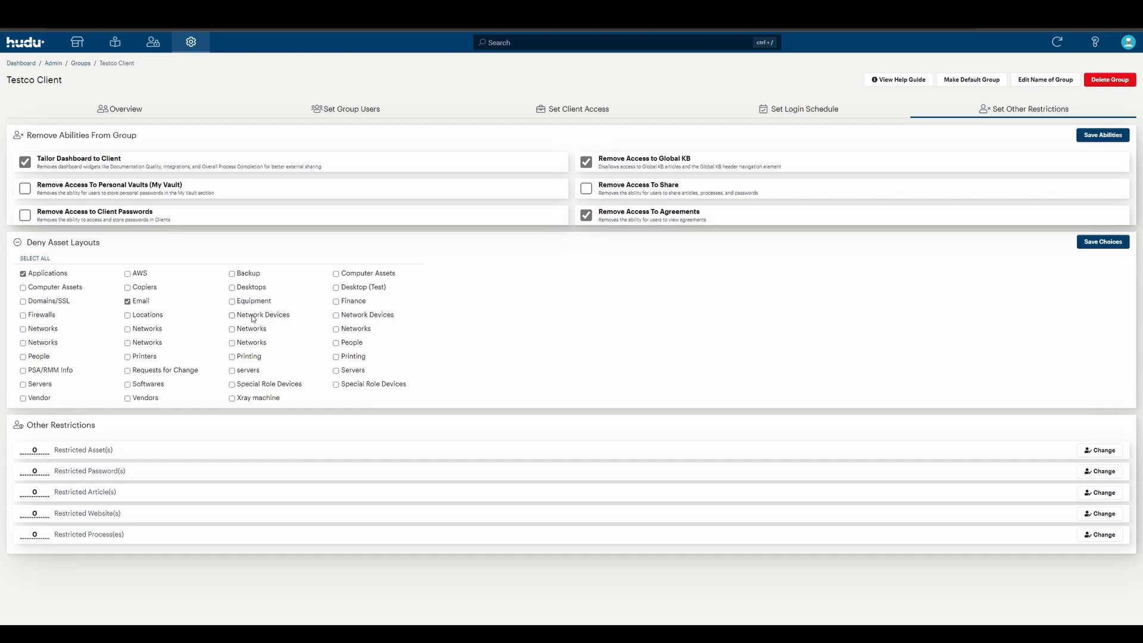
left_click(231, 274)
left_click(1100, 243)
Block the Testco Client group's access to the entry "Another Test password" among TestCo's passwords.
left_click(75, 43)
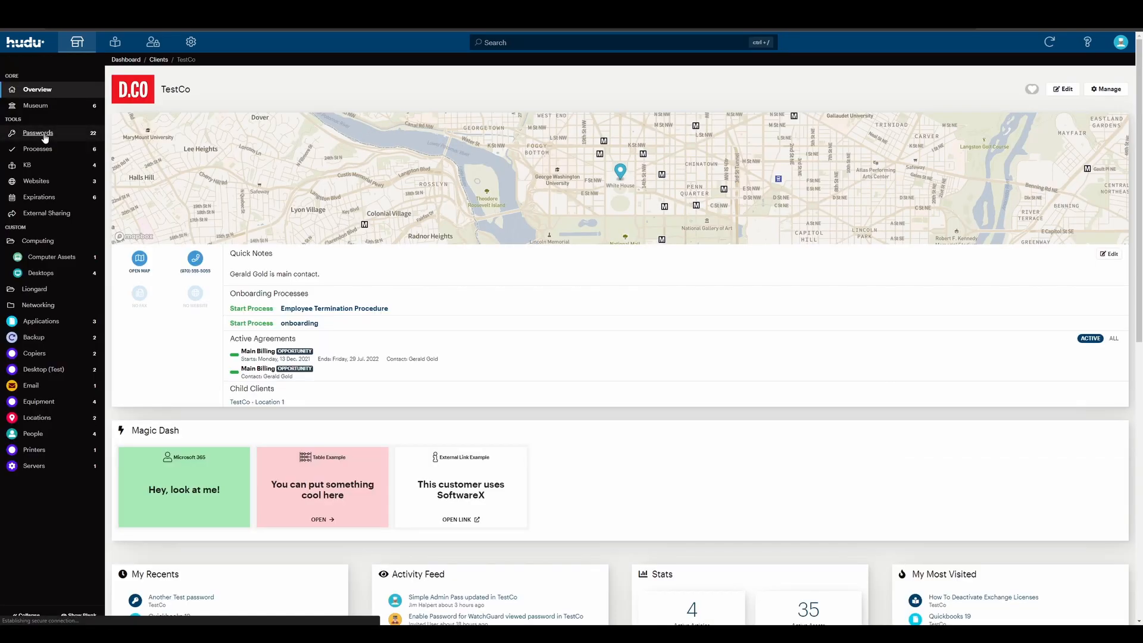
left_click(44, 139)
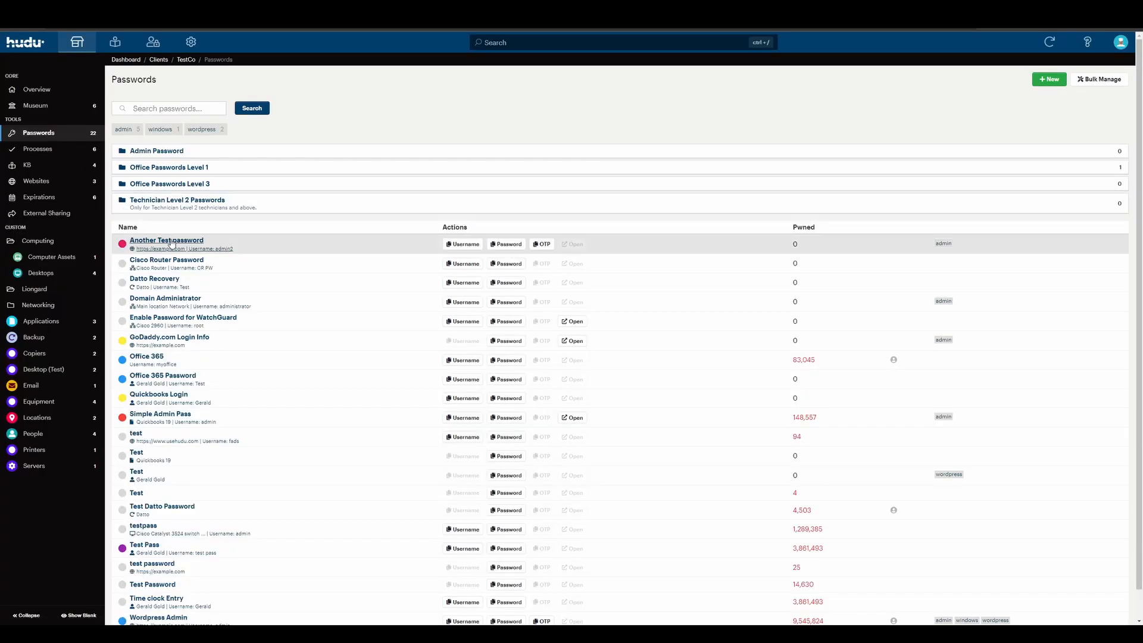
left_click(173, 241)
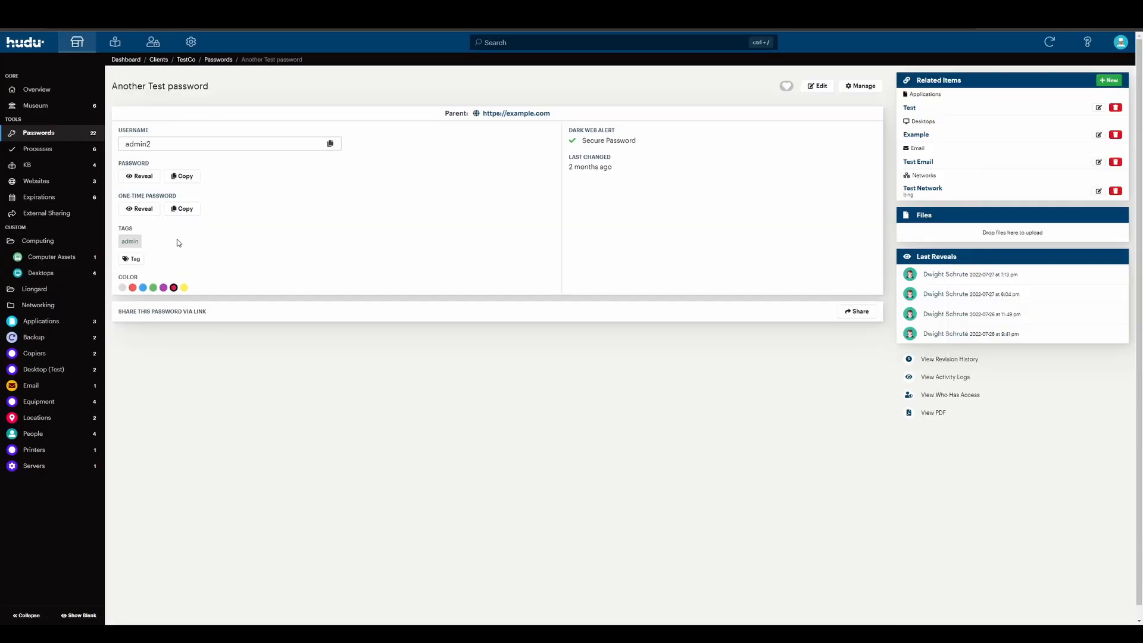
left_click(864, 87)
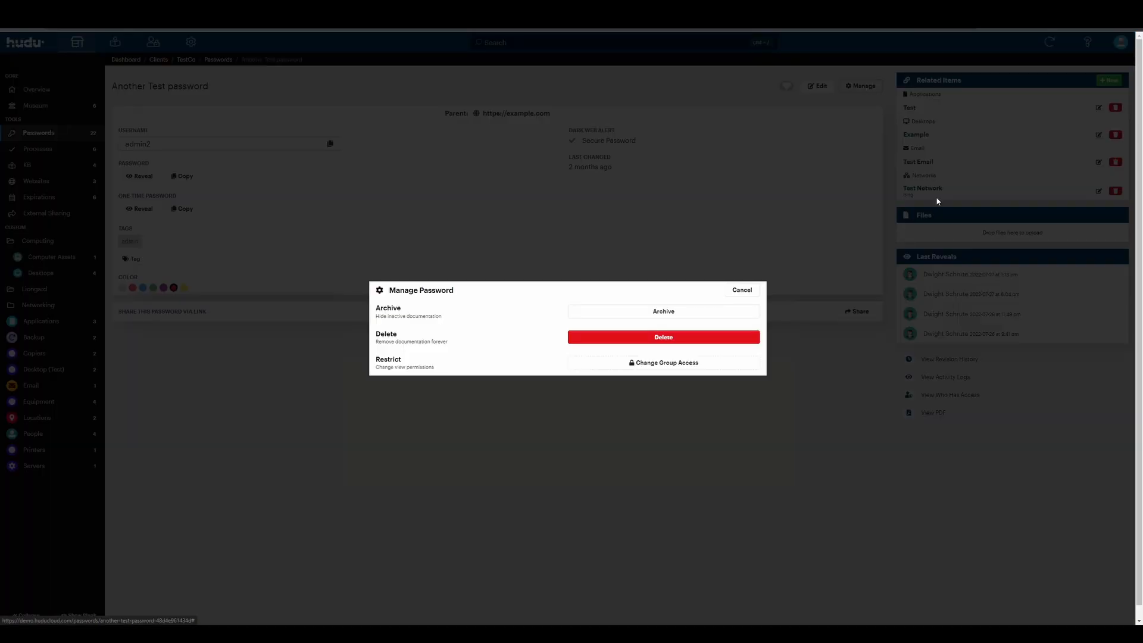
left_click(673, 365)
scroll(669, 334, "down", 2)
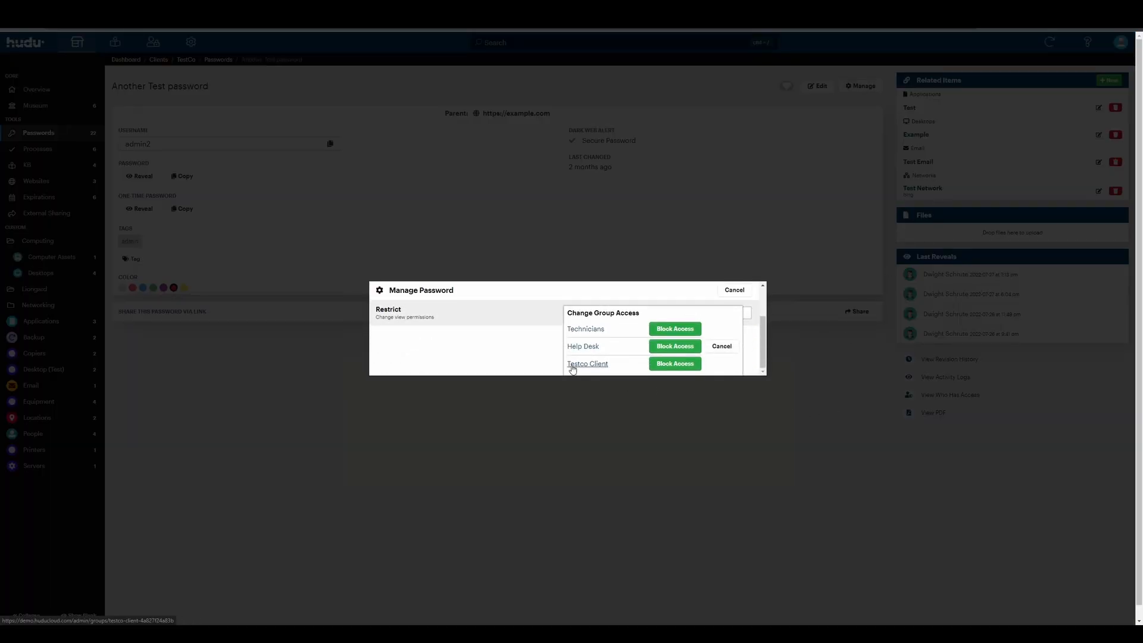
left_click(675, 365)
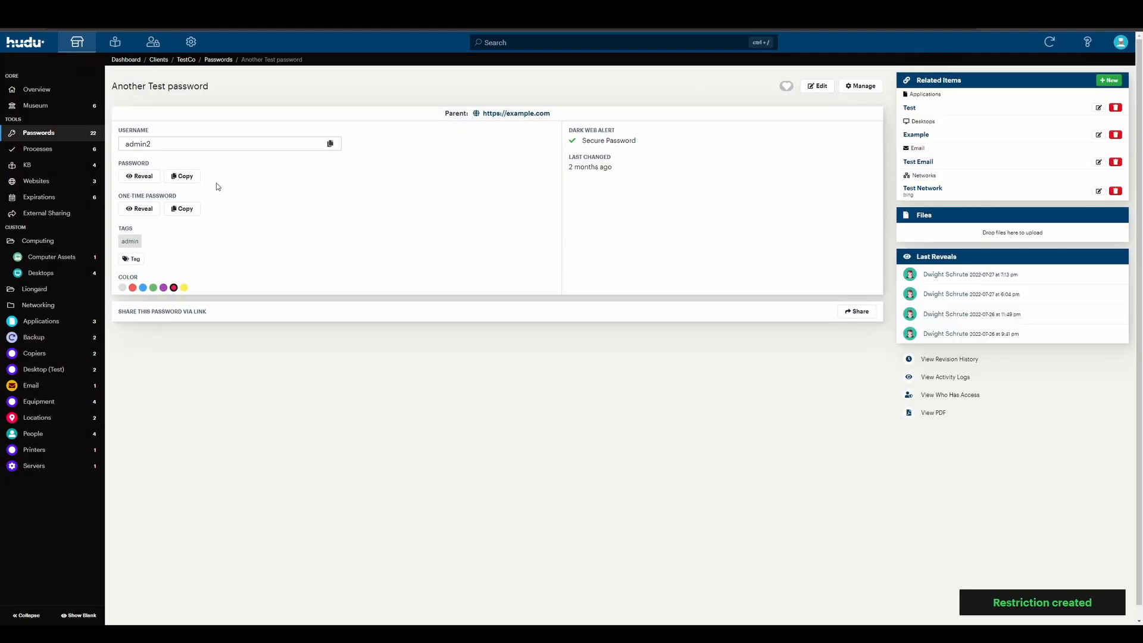
left_click(866, 88)
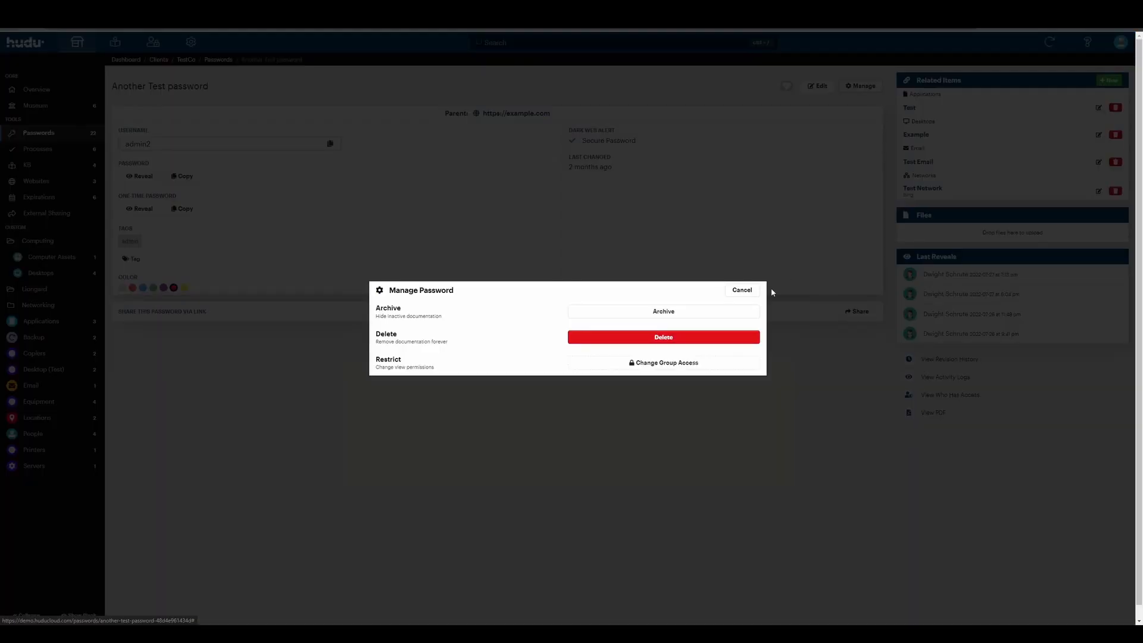
left_click(741, 290)
Examine the restricted passwords listed under the Testco Client group's other restrictions.
left_click(191, 43)
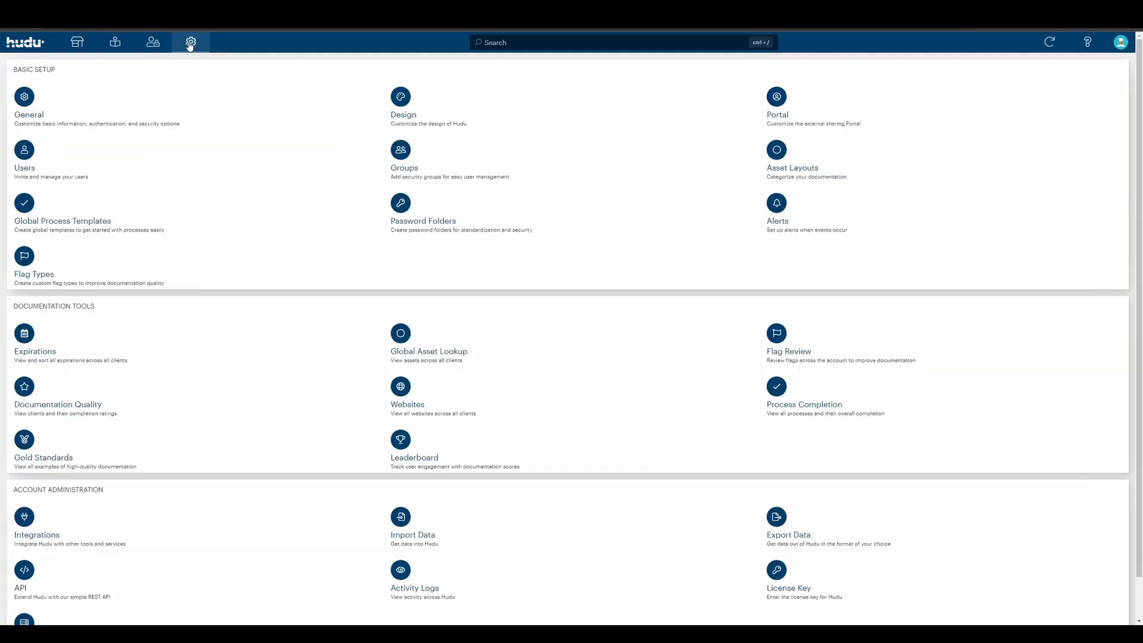
left_click(416, 167)
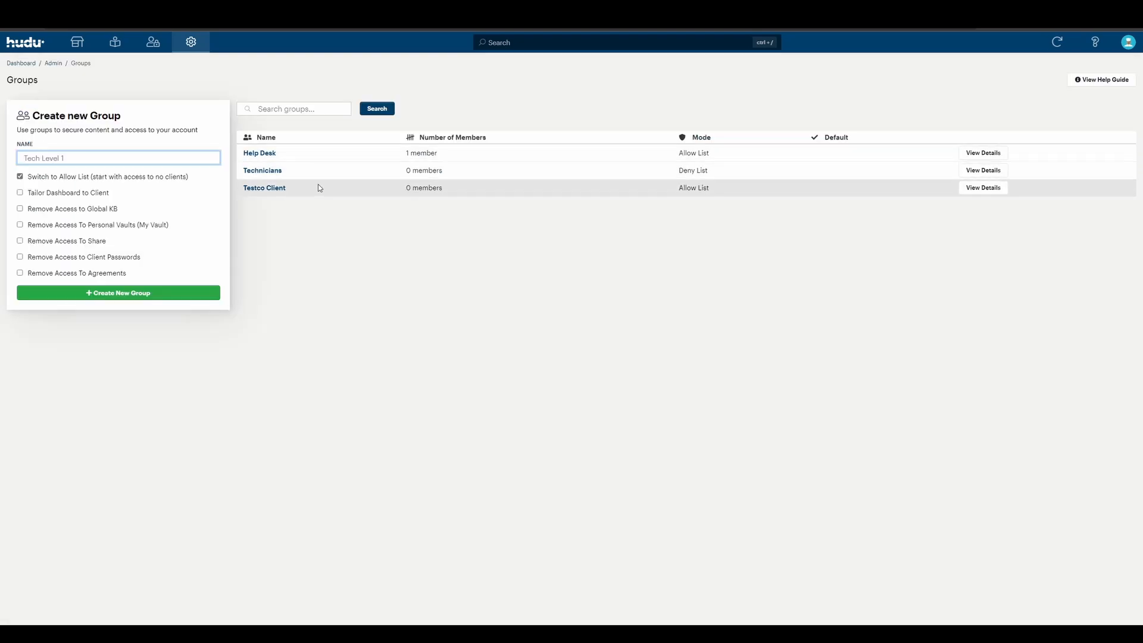
left_click(264, 189)
left_click(1016, 113)
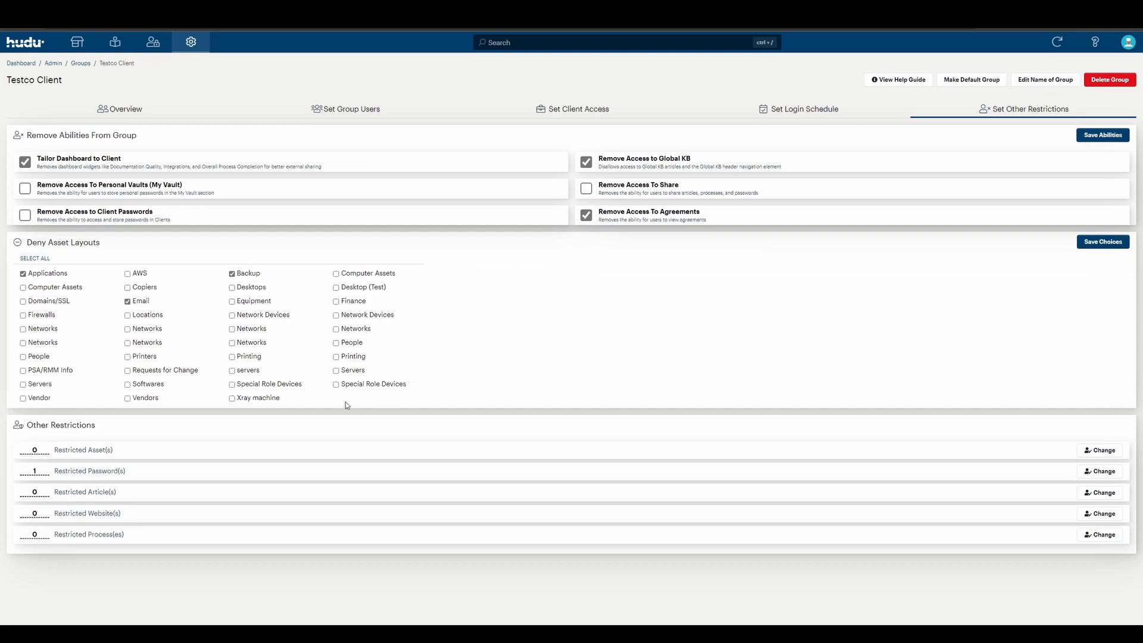
left_click_drag(28, 472, 110, 474)
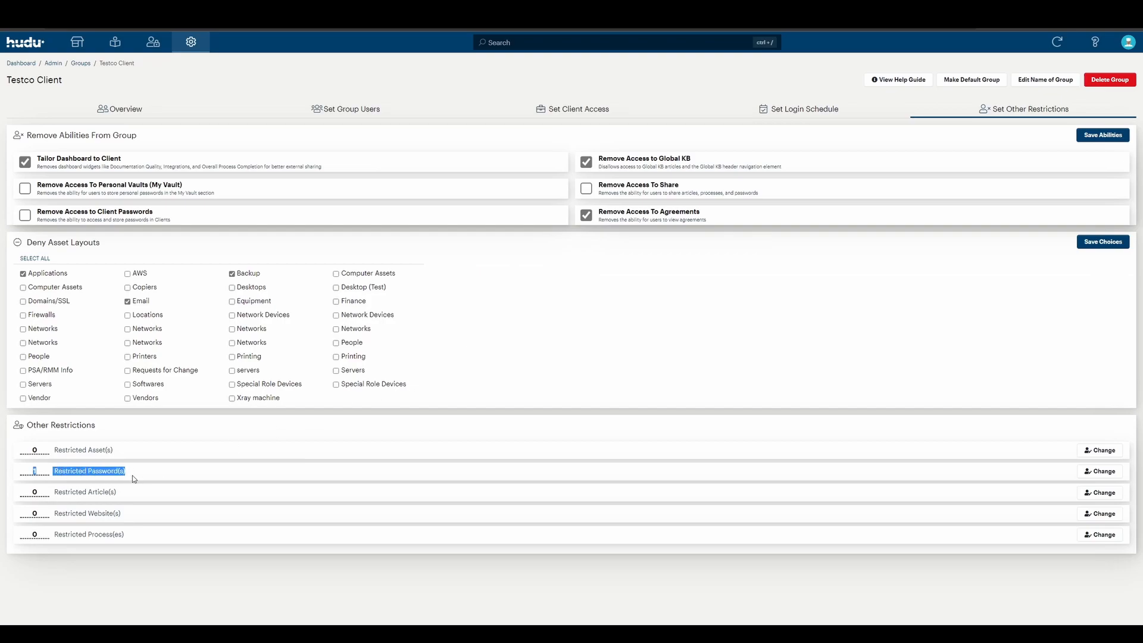
left_click(1098, 471)
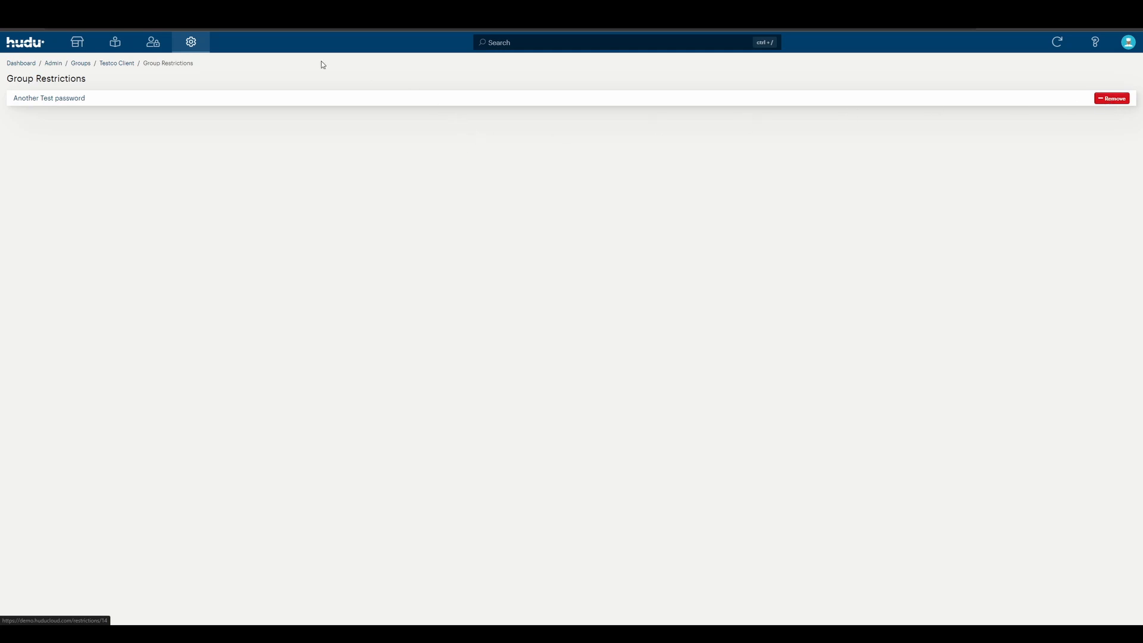
Open the list of clients.
left_click(84, 47)
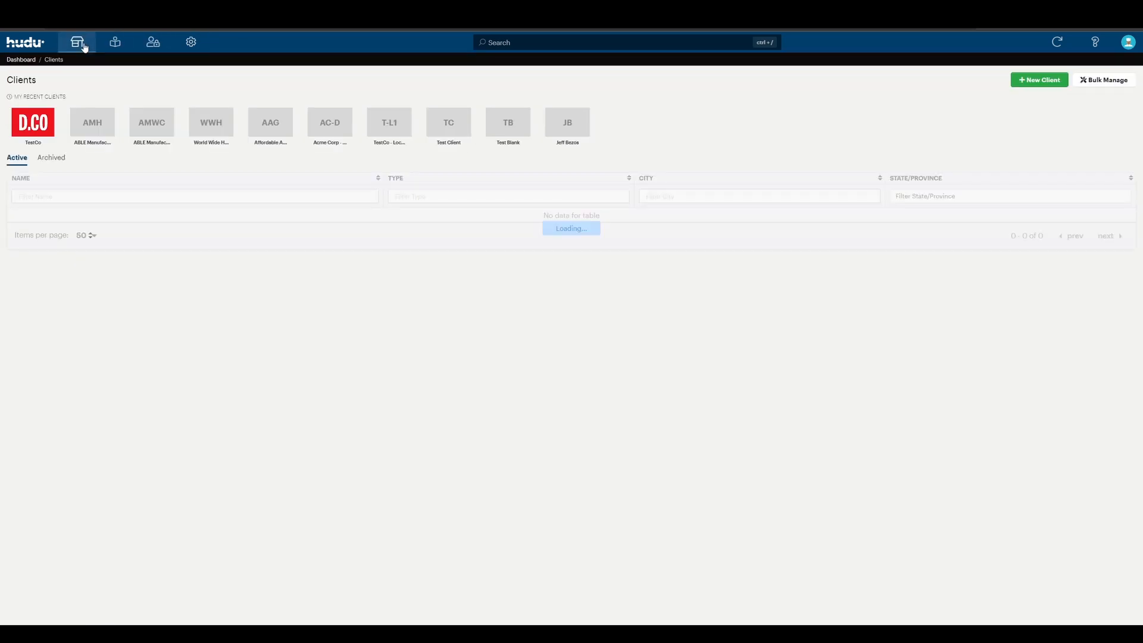